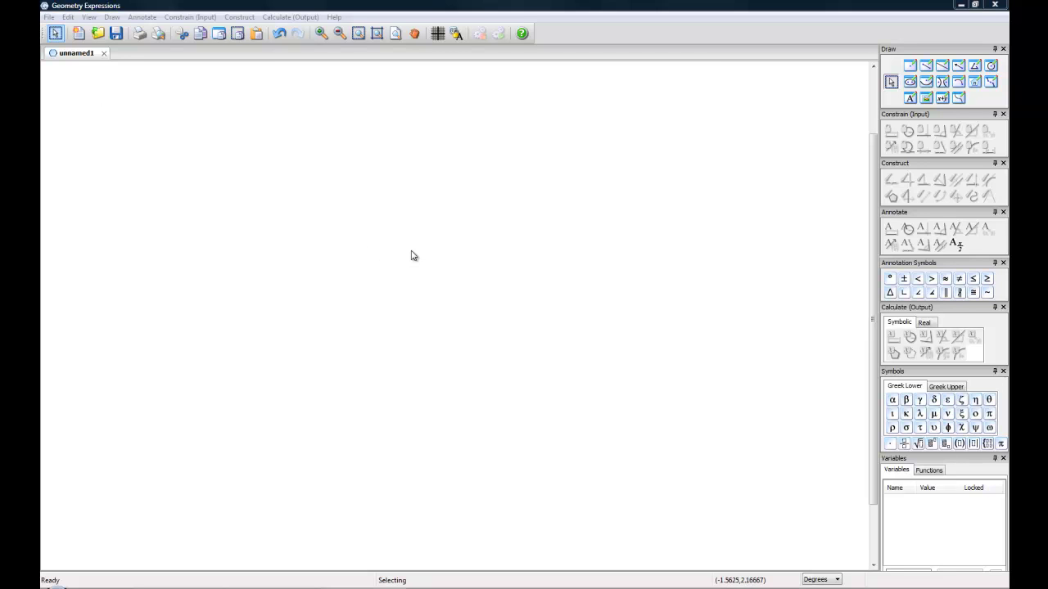
# - Draw circle A on the left and circle C on the right
pyautogui.click(991, 67)
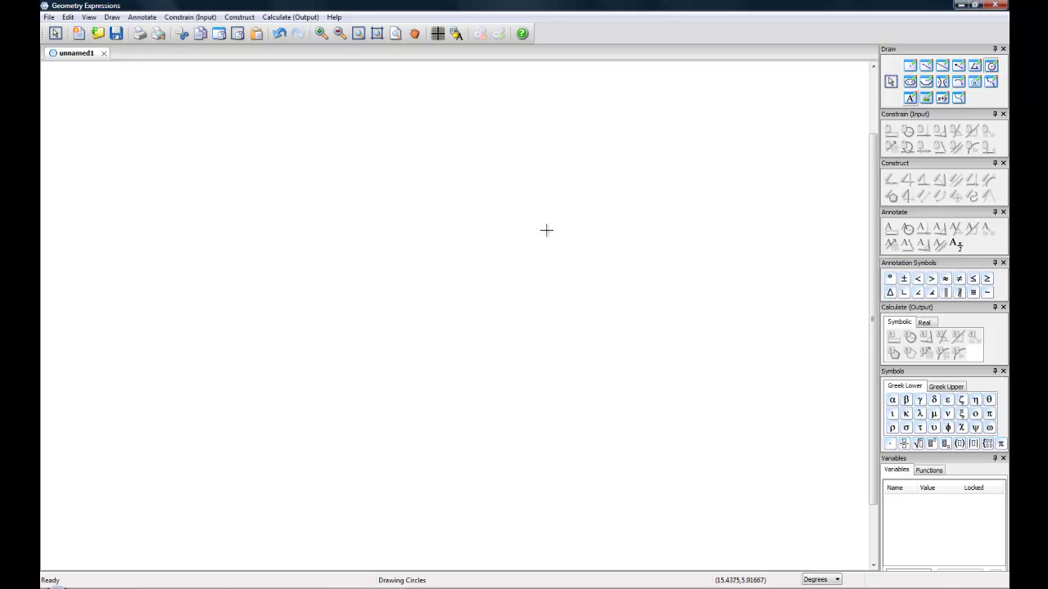
pyautogui.moveTo(232, 267); pyautogui.dragTo(291, 295)
pyautogui.moveTo(613, 279); pyautogui.dragTo(667, 326)
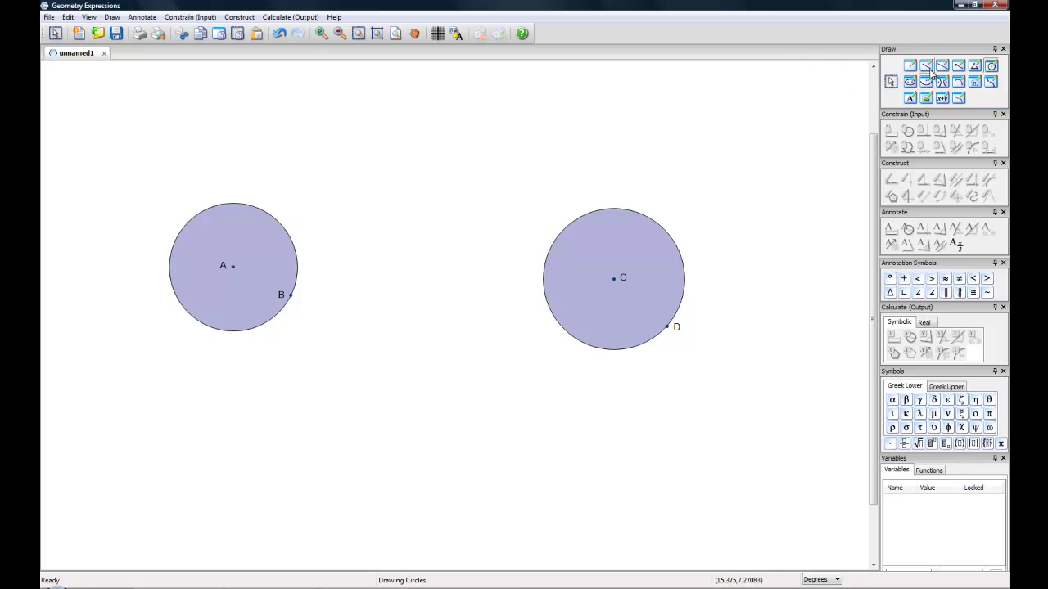
# - Draw segment EF from circle A to circle C, then select it together with circle A
pyautogui.click(928, 70)
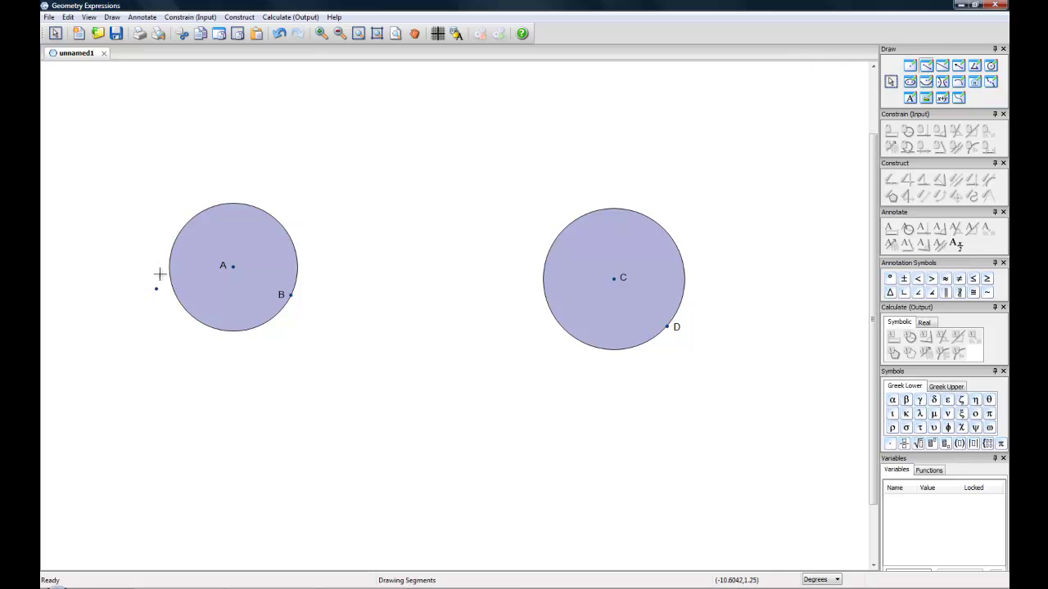
pyautogui.moveTo(188, 221)
pyautogui.mouseDown()
pyautogui.moveTo(516, 297)
pyautogui.moveTo(625, 348)
pyautogui.mouseUp()
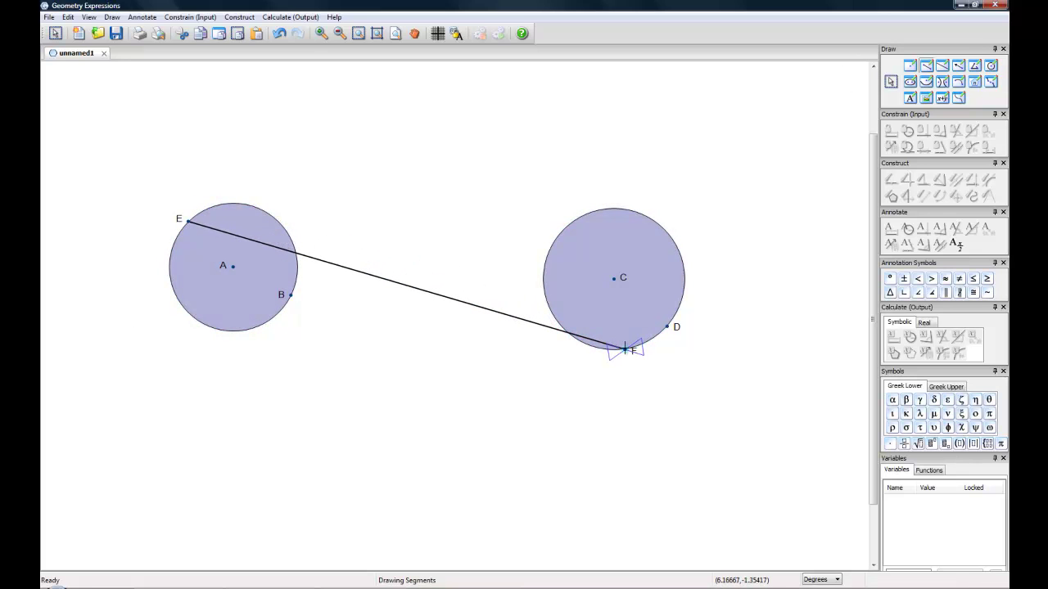
pyautogui.click(742, 186)
pyautogui.click(244, 281)
pyautogui.click(891, 81)
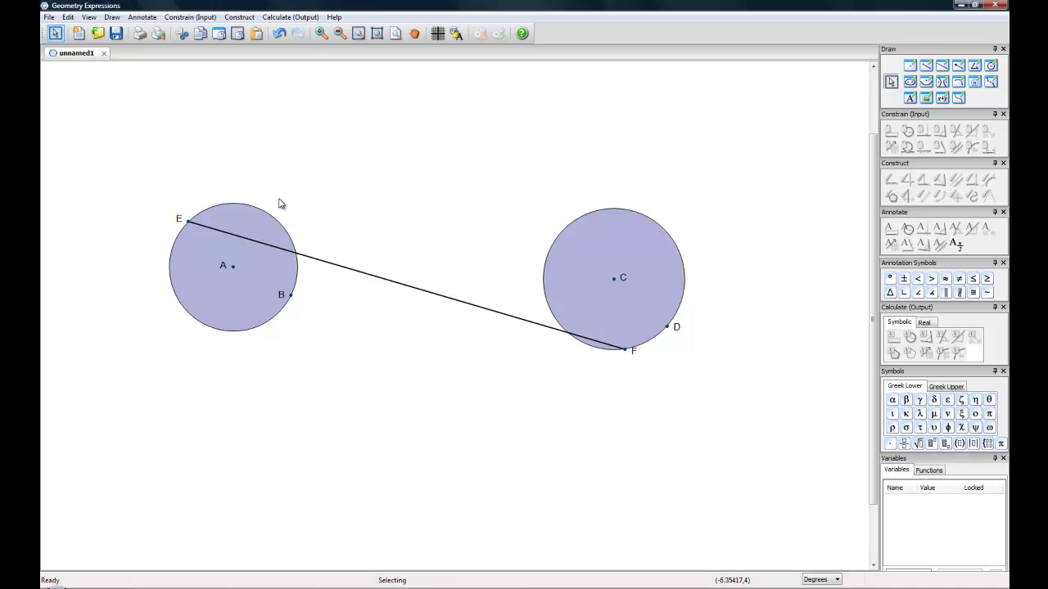
pyautogui.moveTo(256, 197); pyautogui.dragTo(244, 243)
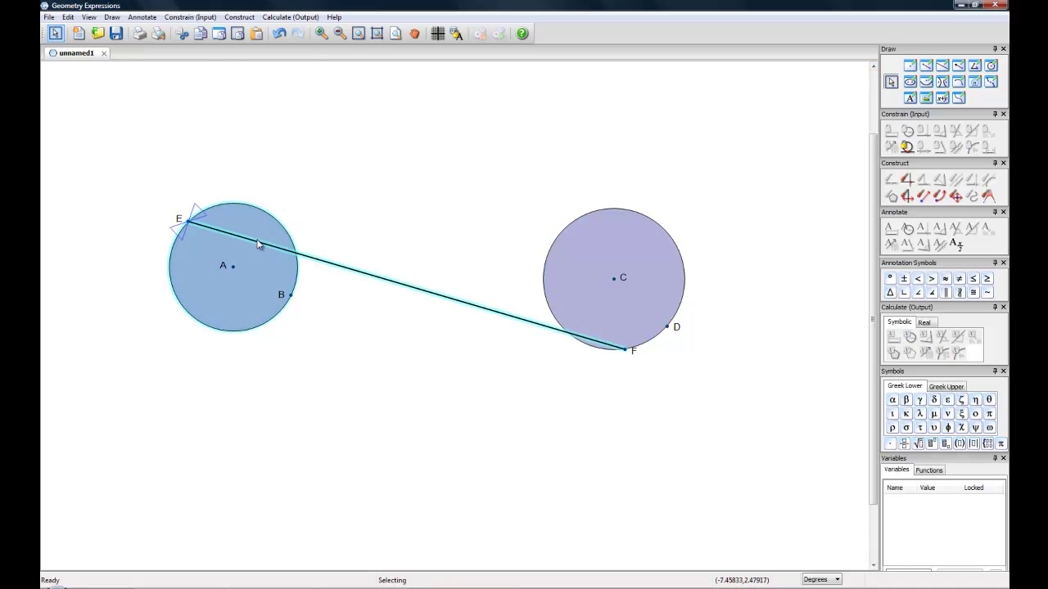
# - Constrain segment EF tangent to circle A and to circle C
pyautogui.click(907, 146)
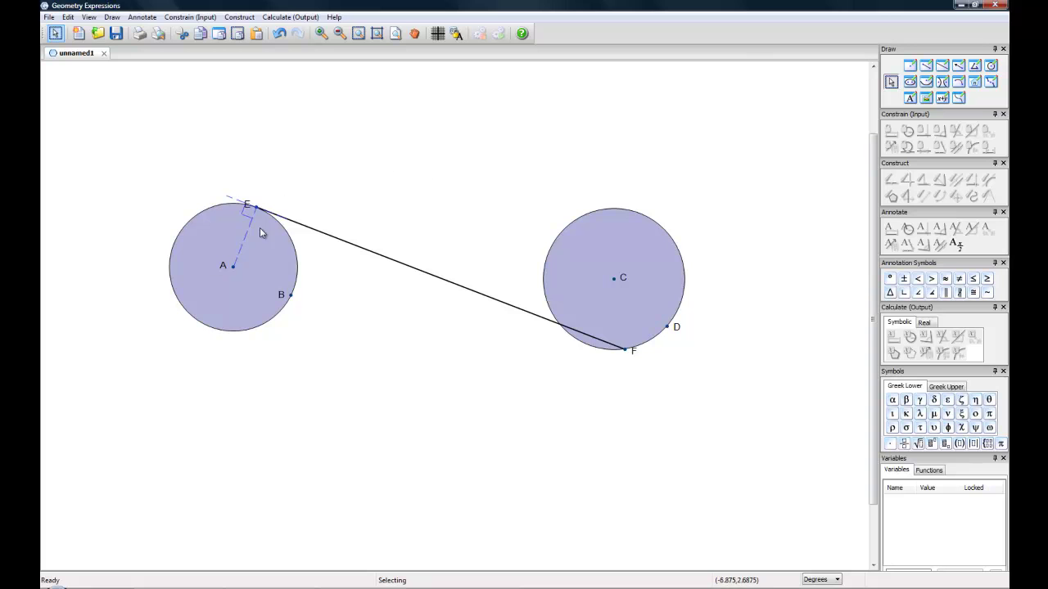
pyautogui.moveTo(584, 373); pyautogui.dragTo(601, 343)
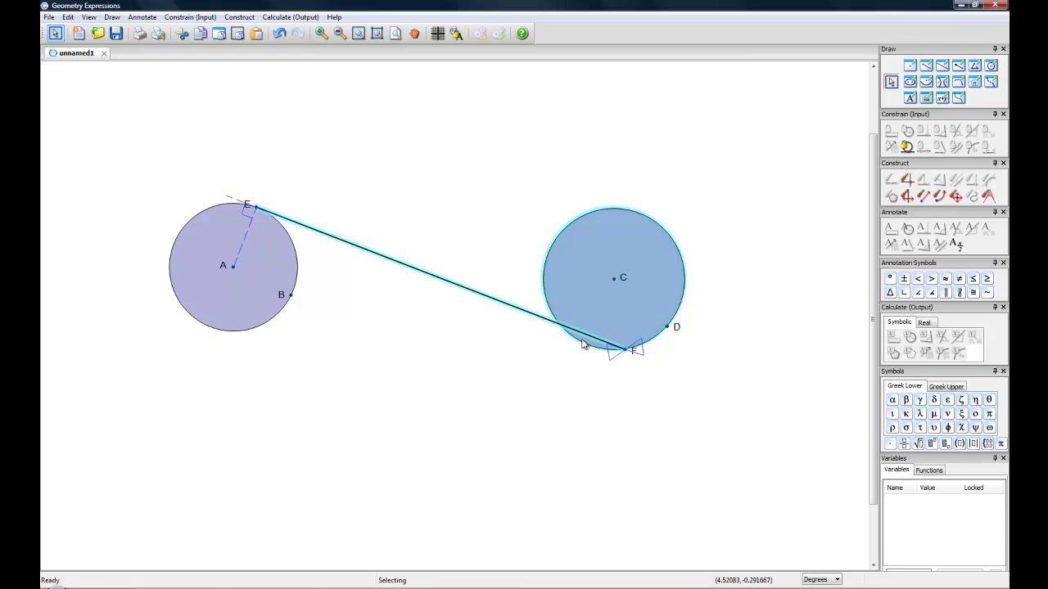
pyautogui.click(906, 147)
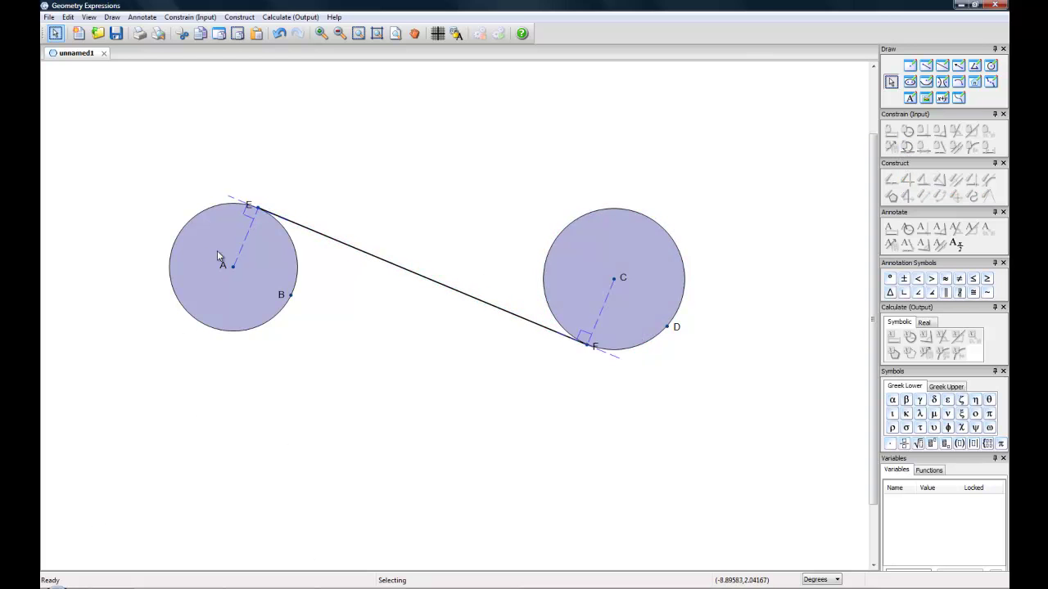
# - Delete the helper radii AE and CF
pyautogui.click(246, 235)
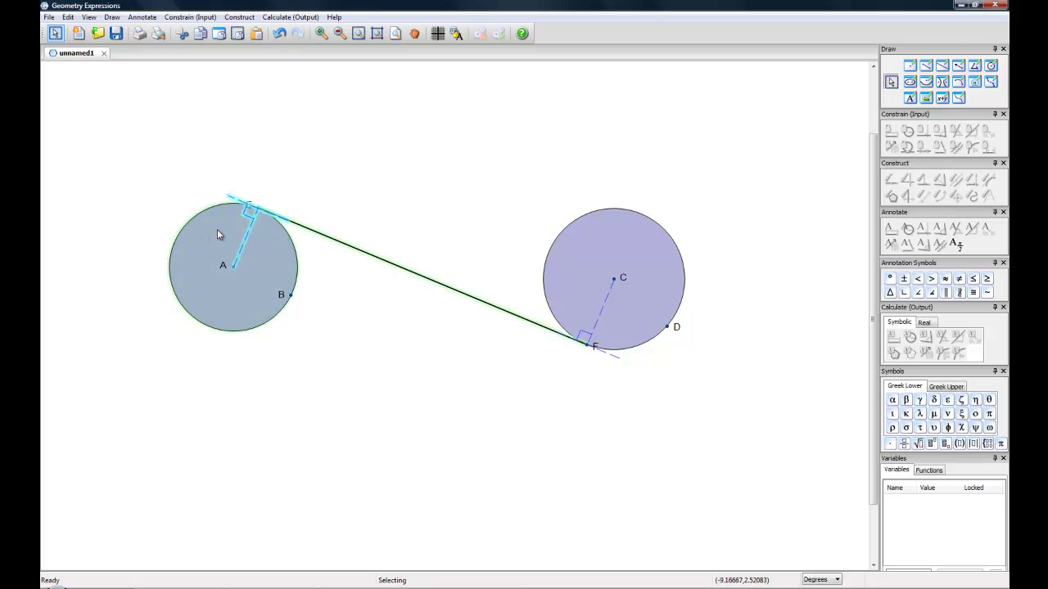
pyautogui.click(236, 259)
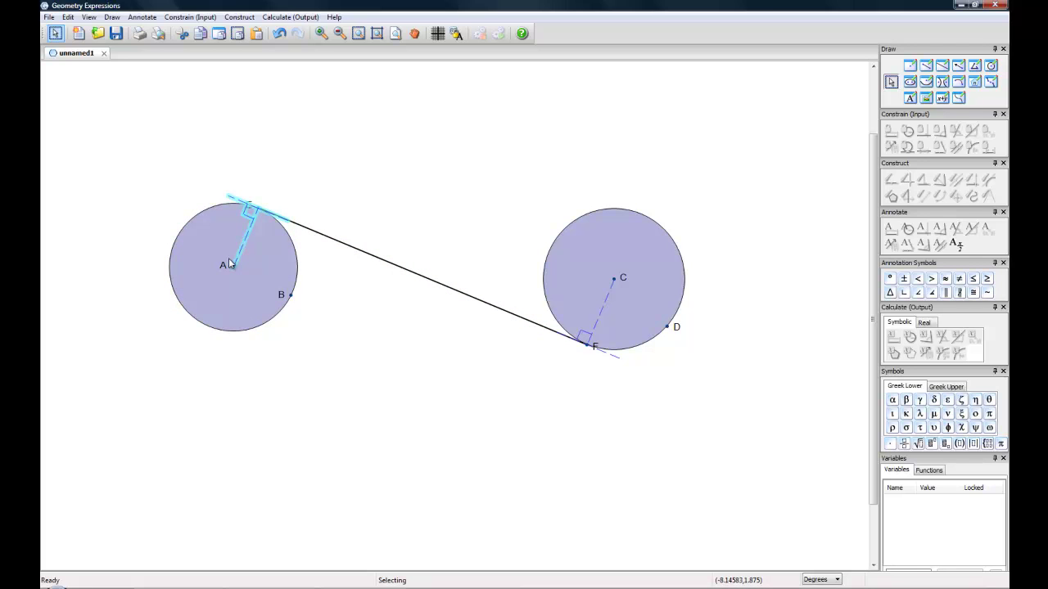
pyautogui.press('Delete')
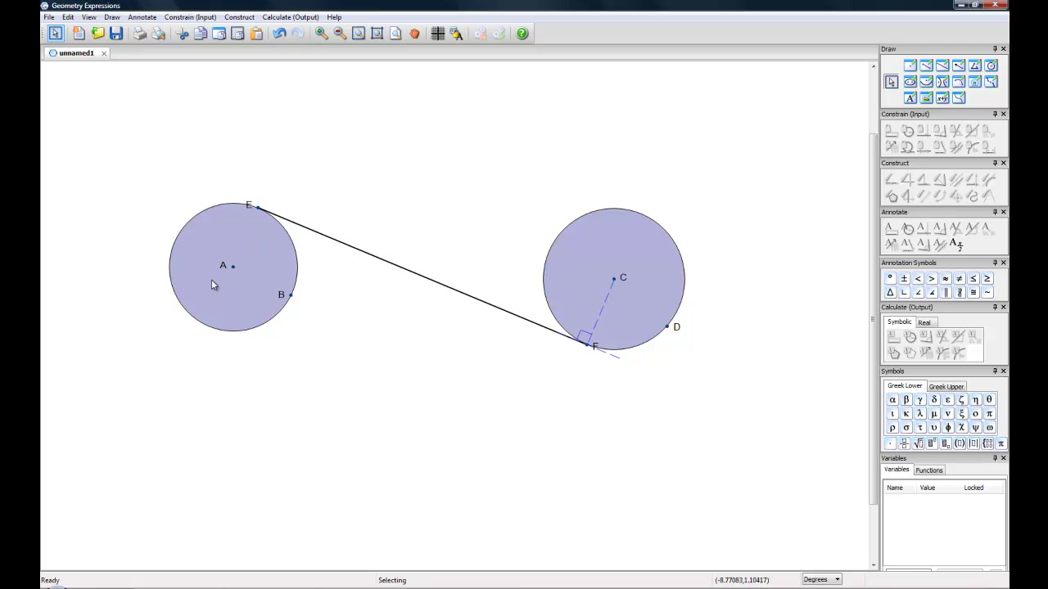
pyautogui.click(608, 298)
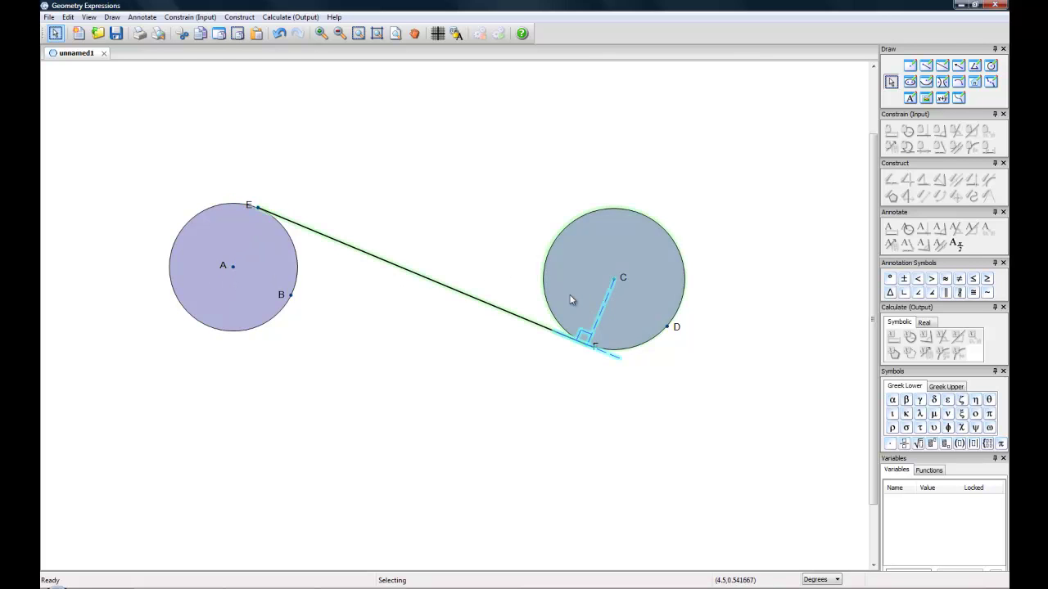
pyautogui.press('Delete')
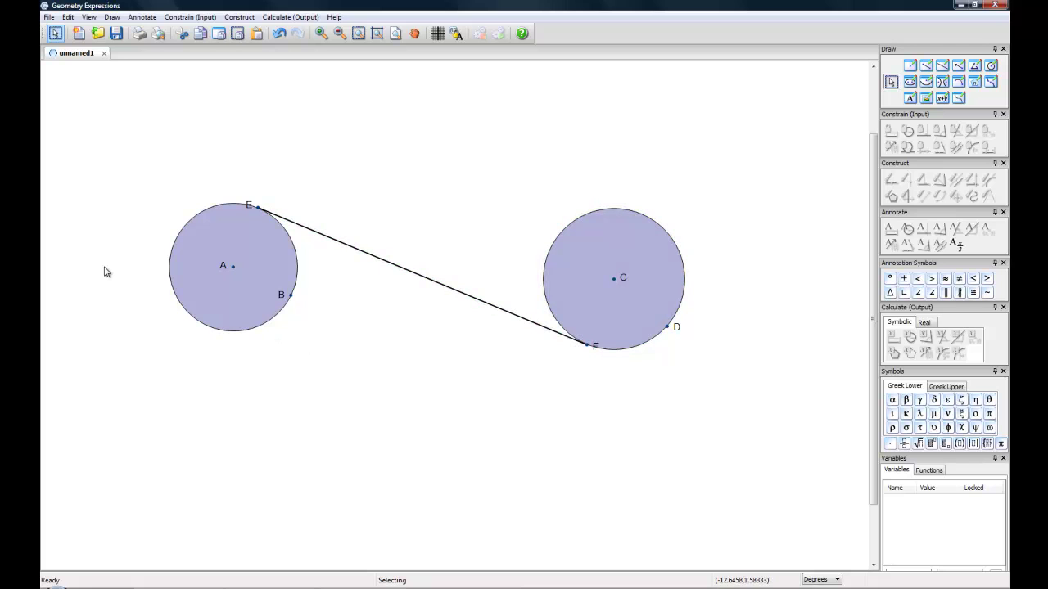
# - Constrain circle A's radius to r
pyautogui.click(207, 212)
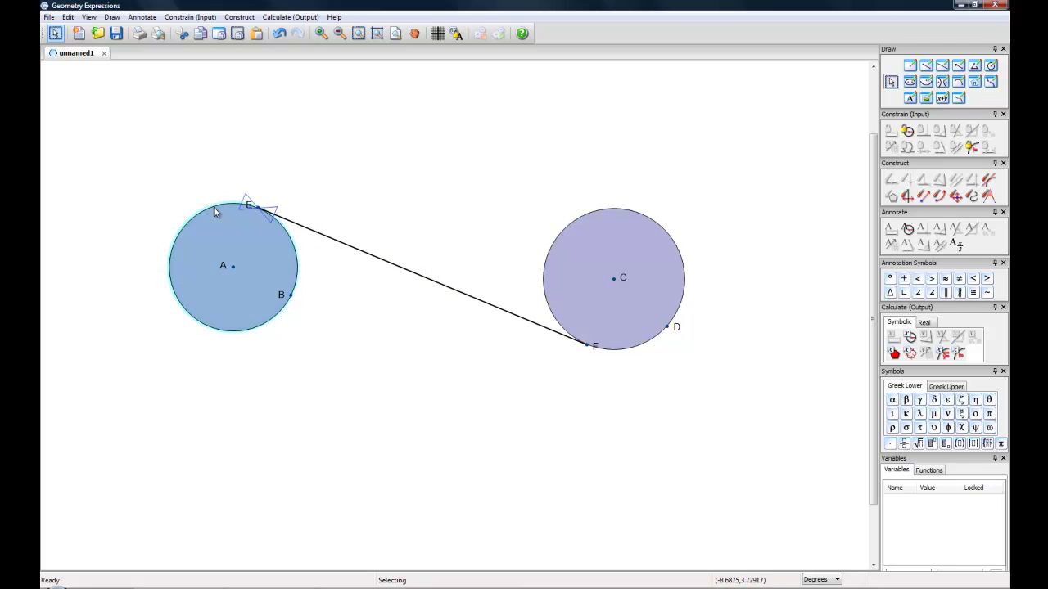
pyautogui.click(908, 133)
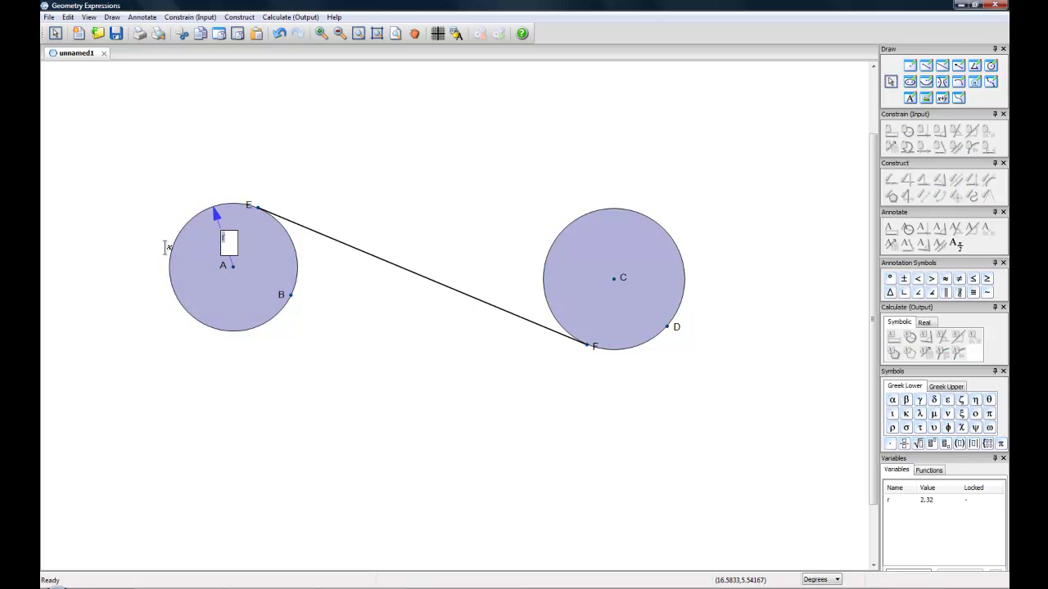
pyautogui.click(187, 196)
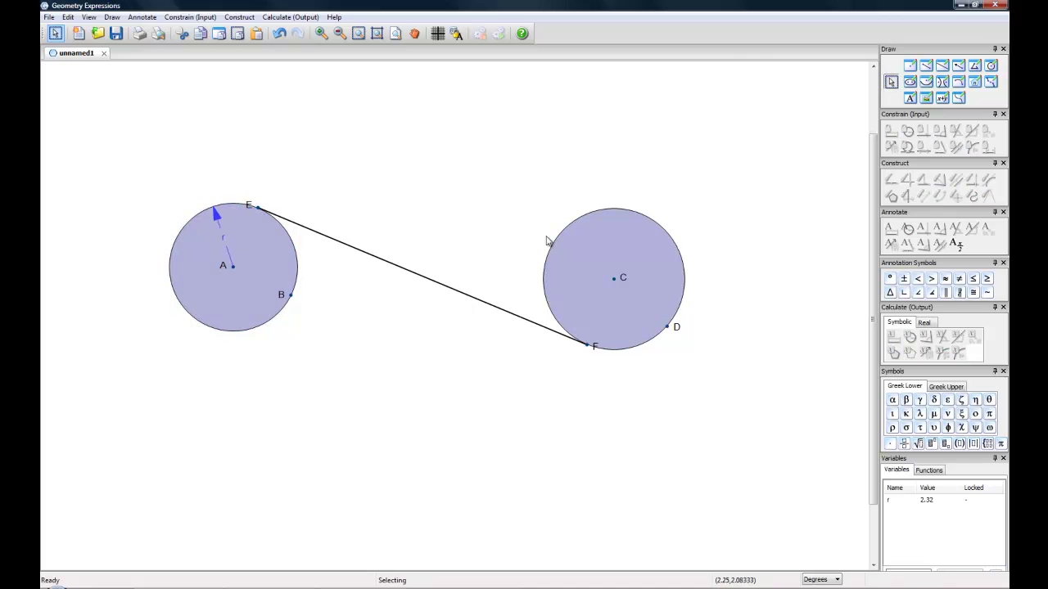
# - Constrain circle C's radius to 2*r and drag to test the constraints
pyautogui.click(631, 211)
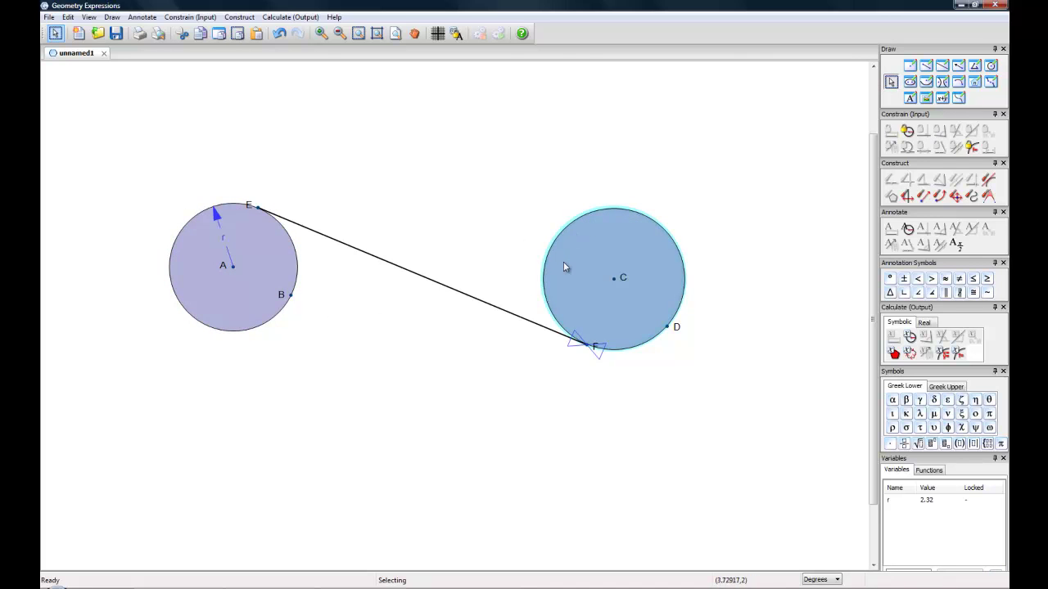
pyautogui.click(907, 132)
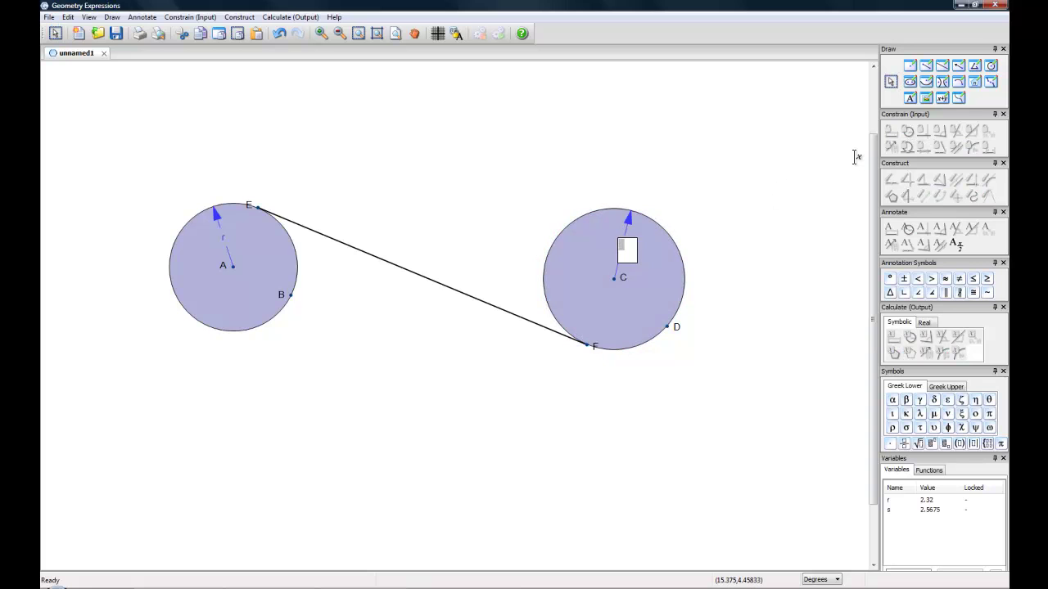
pyautogui.write('2*r')
pyautogui.press('Return')
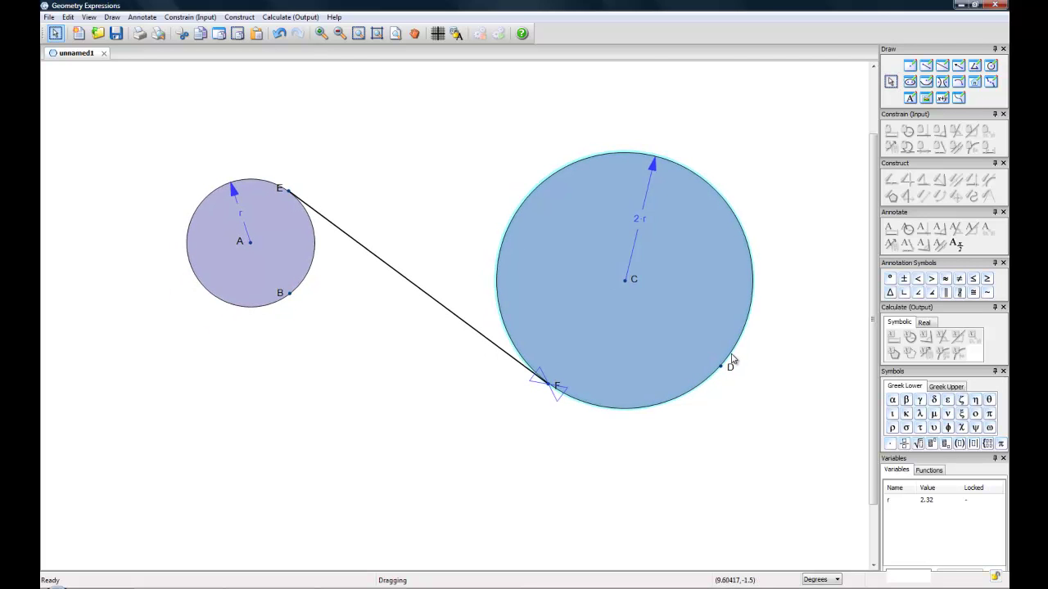
pyautogui.moveTo(717, 368)
pyautogui.mouseDown()
pyautogui.moveTo(732, 370)
pyautogui.moveTo(700, 361)
pyautogui.mouseUp()
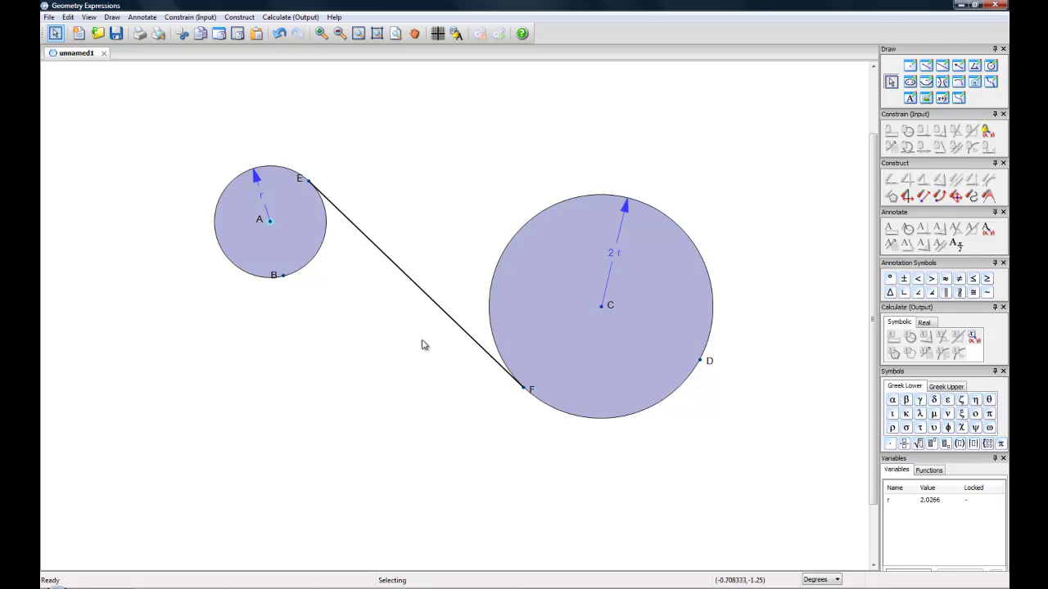
# - Constrain the centre-to-centre distance A–C as a and reposition its dimension
pyautogui.click(604, 309)
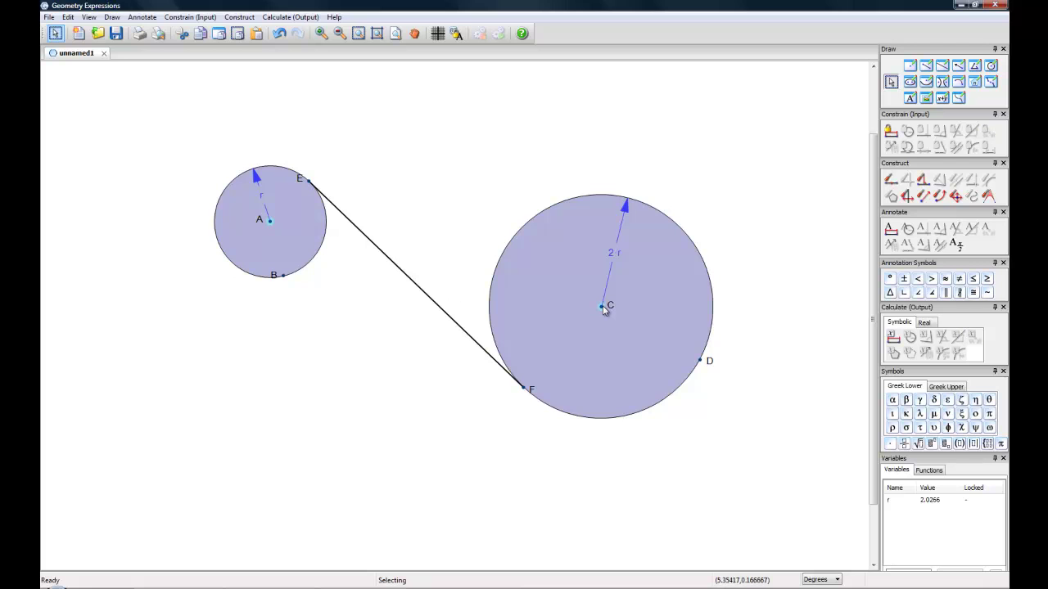
pyautogui.click(891, 133)
pyautogui.press('Return')
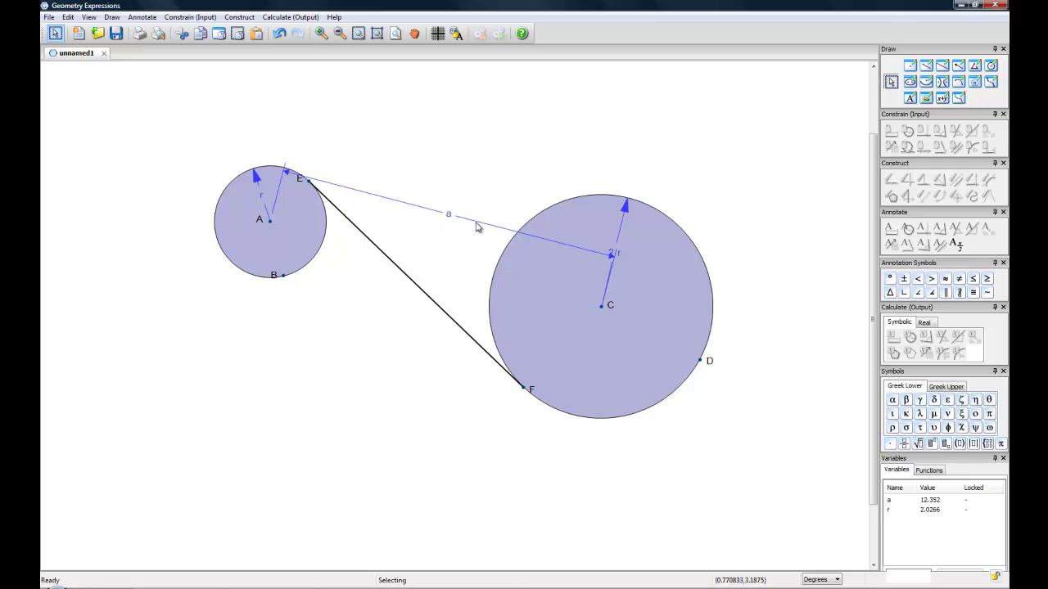
pyautogui.moveTo(477, 228); pyautogui.dragTo(460, 271)
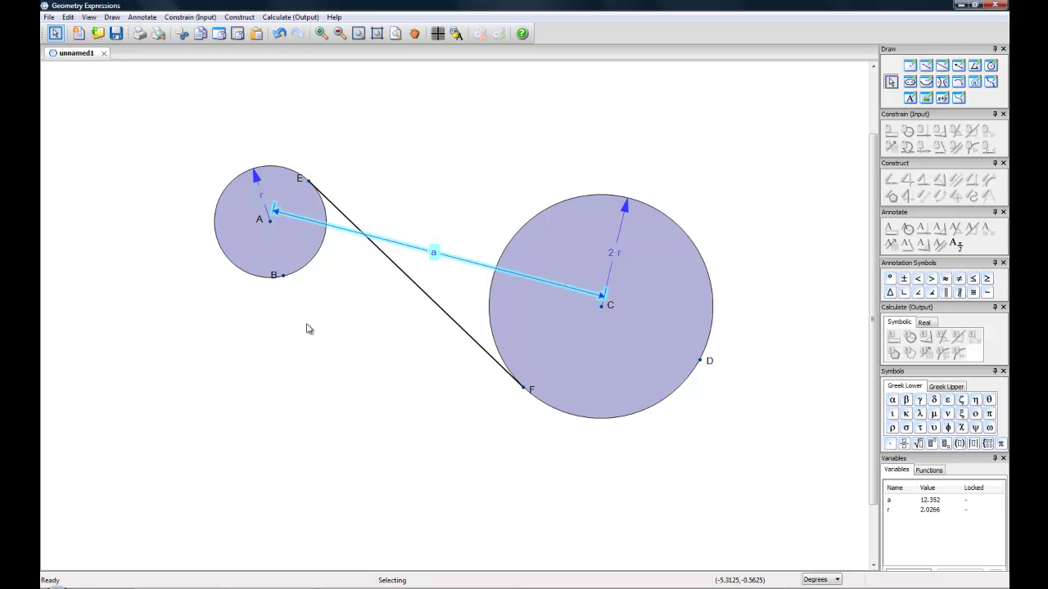
pyautogui.click(419, 291)
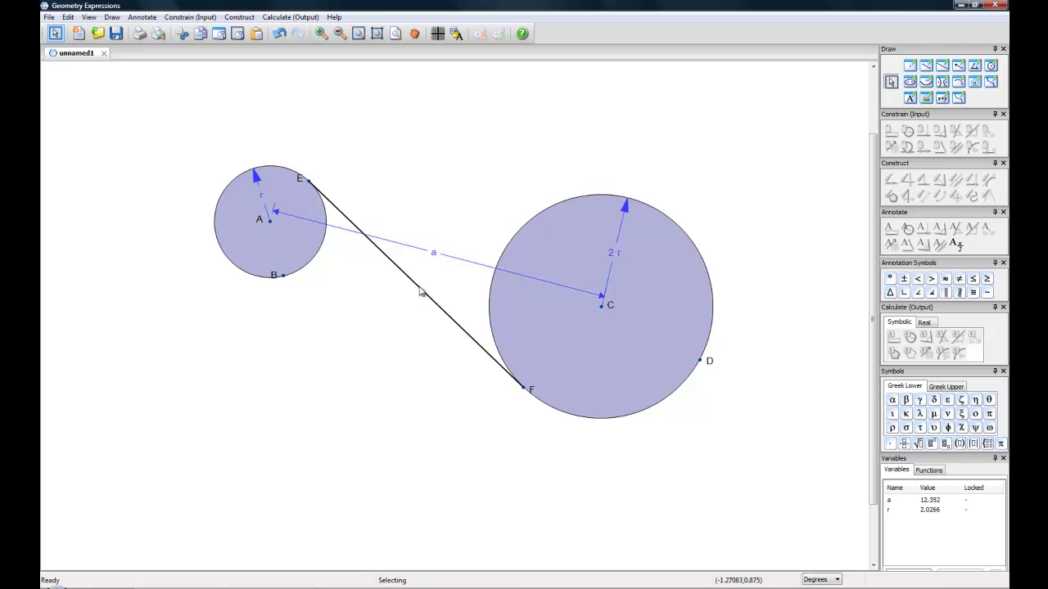
# - Calculate EF's symbolic length z1 ⇒ √(a²−9r²) and place it beside the segment
pyautogui.click(419, 291)
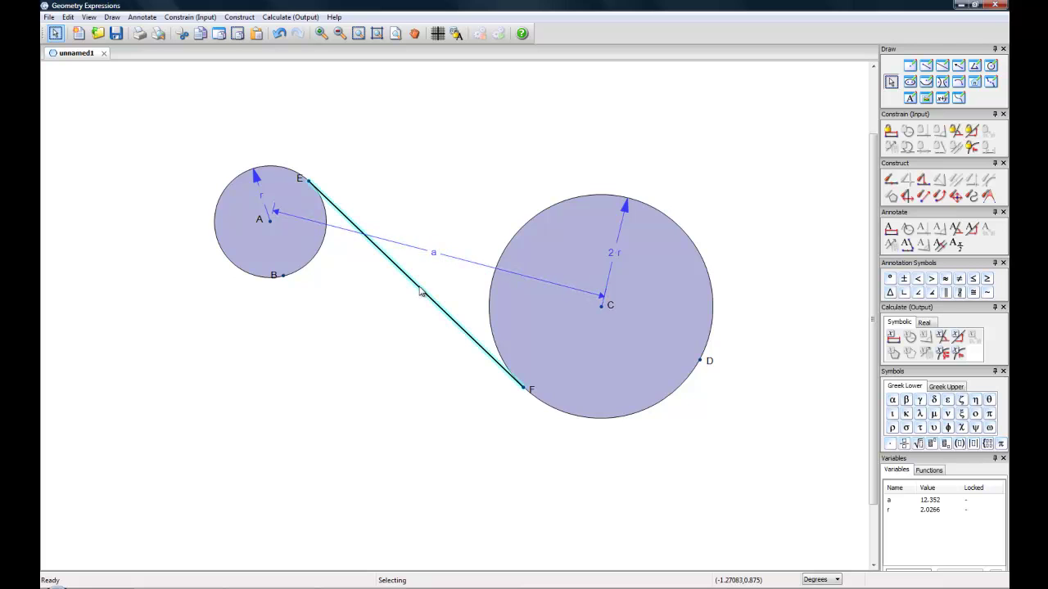
pyautogui.click(893, 339)
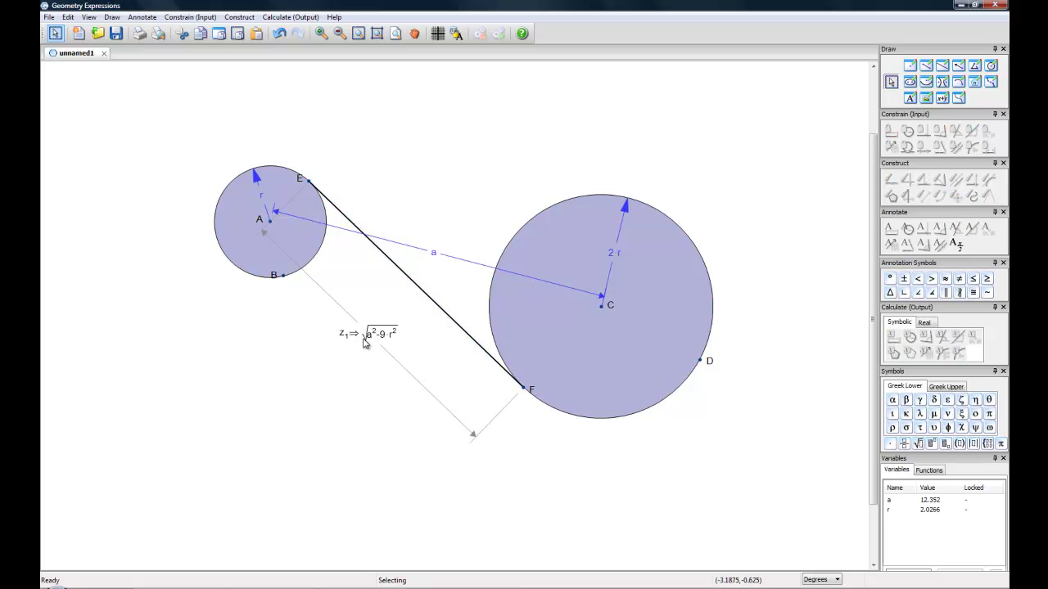
pyautogui.moveTo(364, 343); pyautogui.dragTo(404, 313)
pyautogui.click(332, 329)
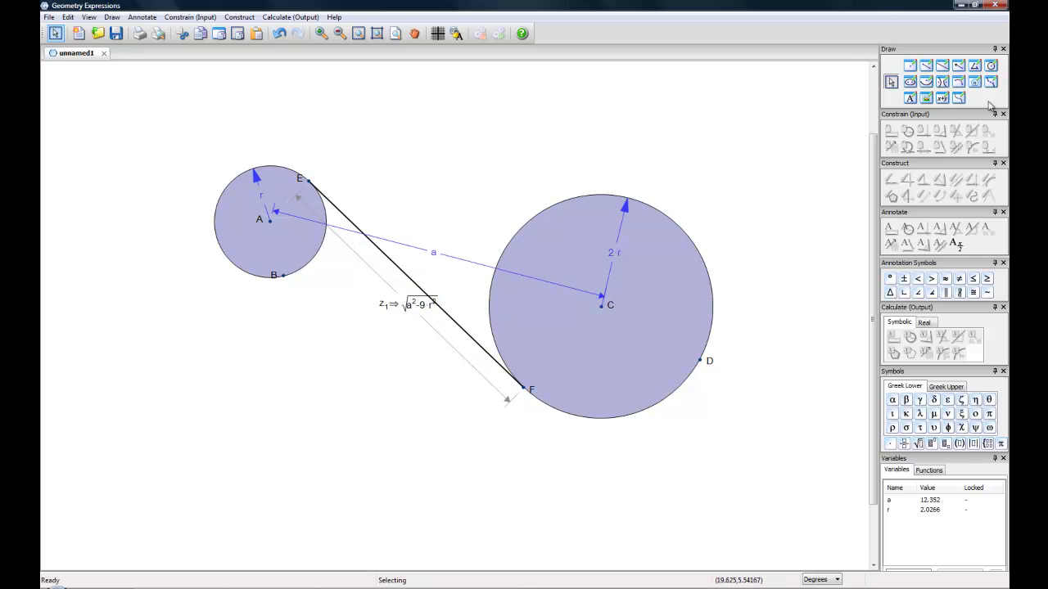
# - Draw segment GH from the small circle to the large circle
pyautogui.click(926, 64)
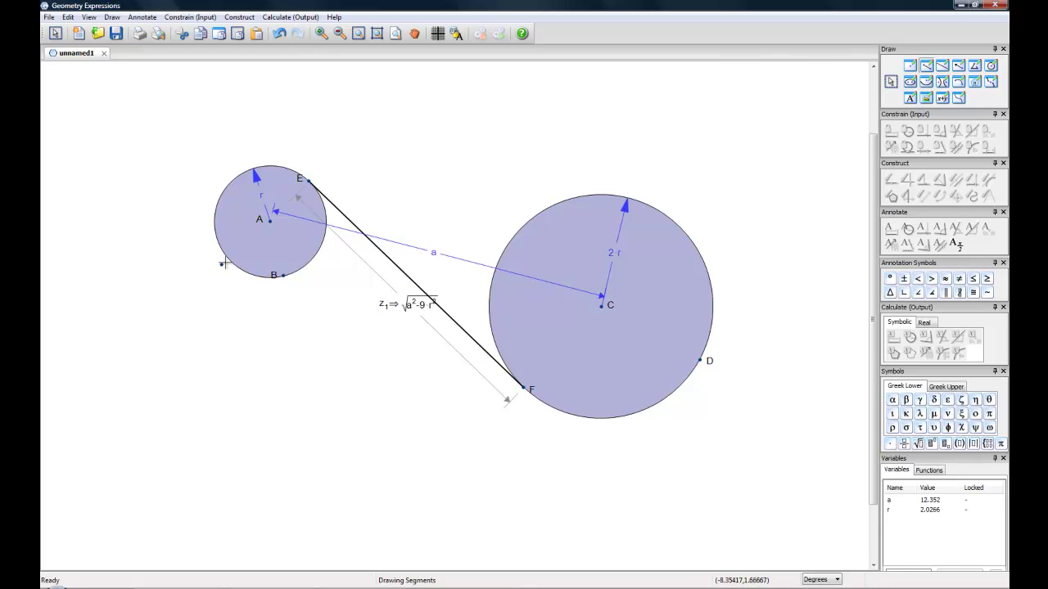
pyautogui.moveTo(296, 279)
pyautogui.mouseDown()
pyautogui.moveTo(650, 414)
pyautogui.moveTo(633, 414)
pyautogui.mouseUp()
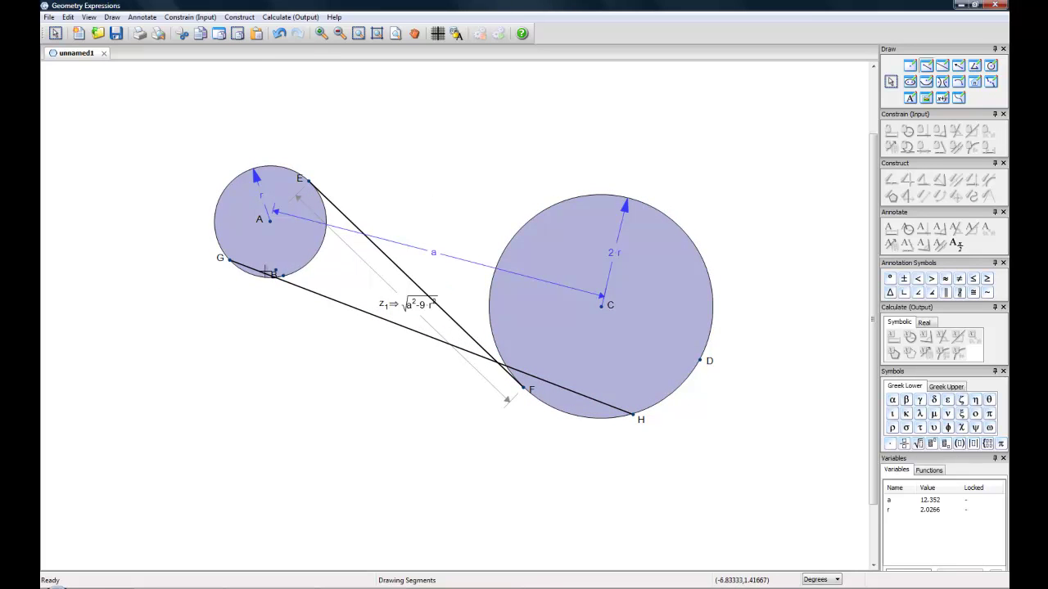
pyautogui.click(890, 81)
pyautogui.moveTo(265, 263); pyautogui.dragTo(260, 273)
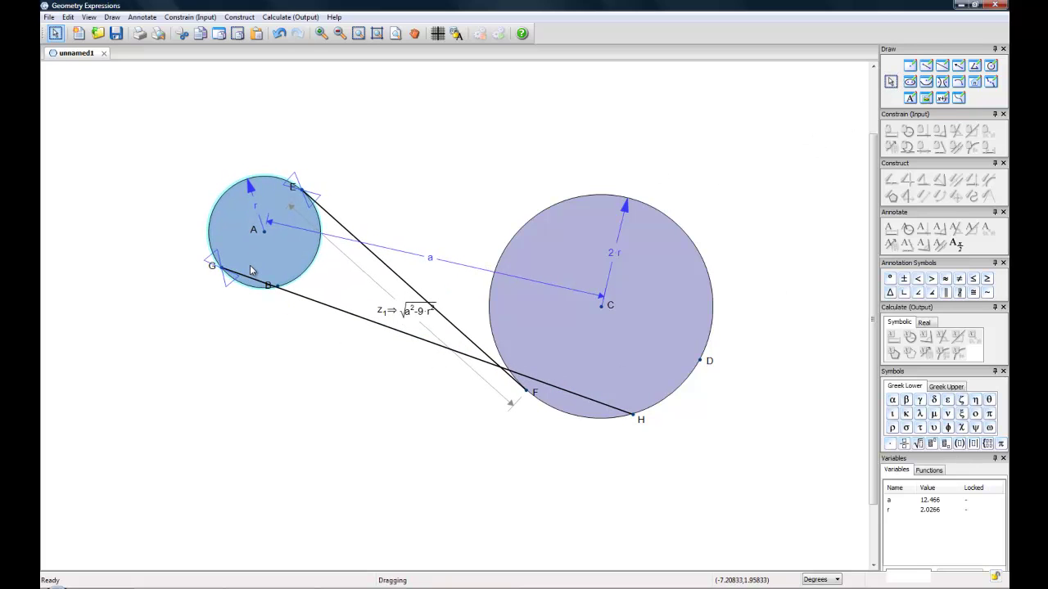
# - Constrain segment GH tangent to circle A and to circle C
pyautogui.click(235, 273)
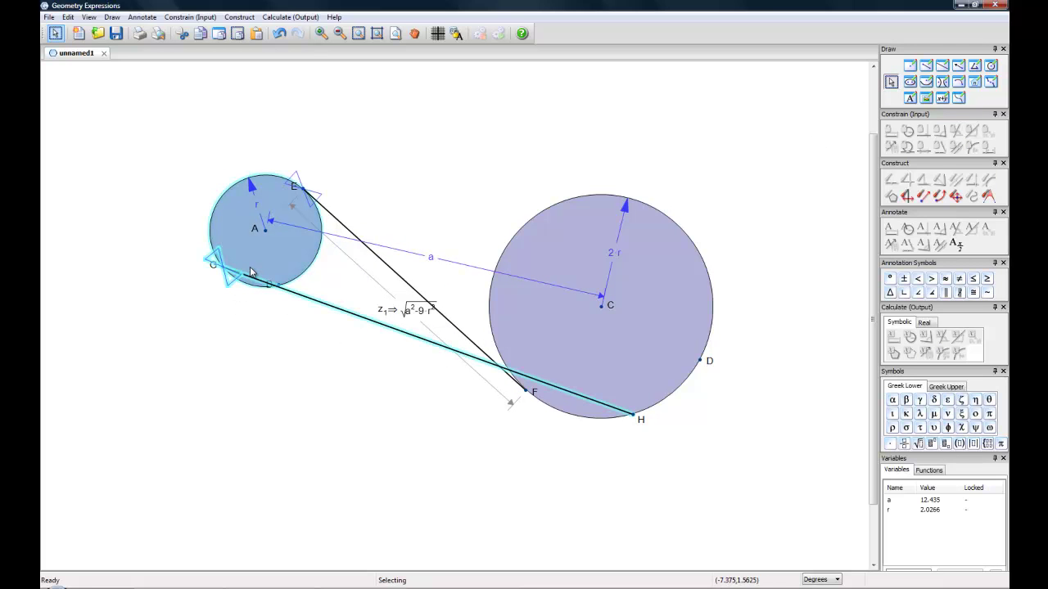
pyautogui.click(292, 352)
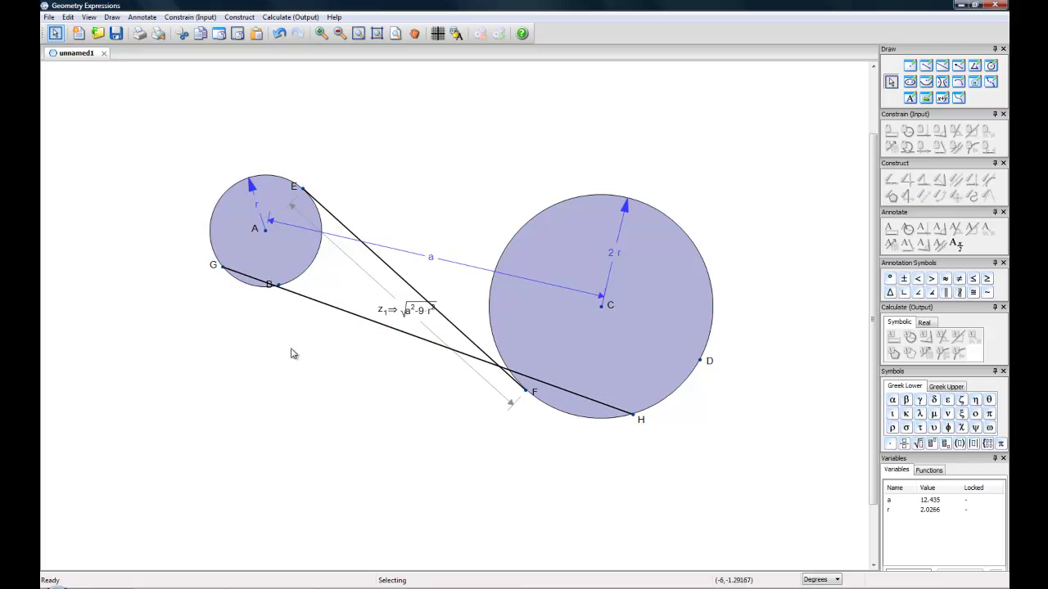
pyautogui.click(255, 287)
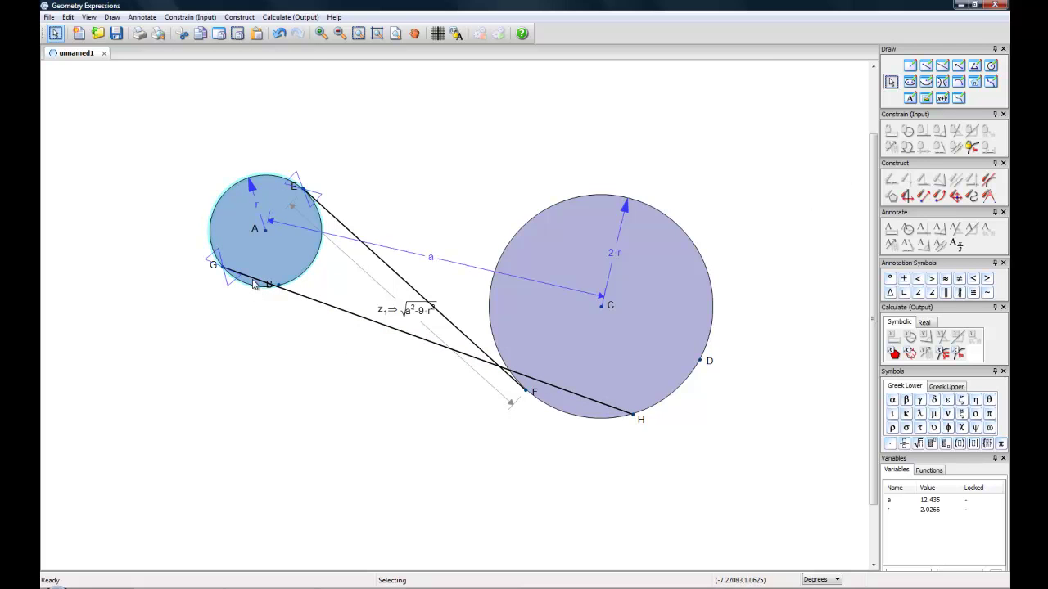
pyautogui.keyDown('shift'); pyautogui.click(254, 280); pyautogui.keyUp('shift')
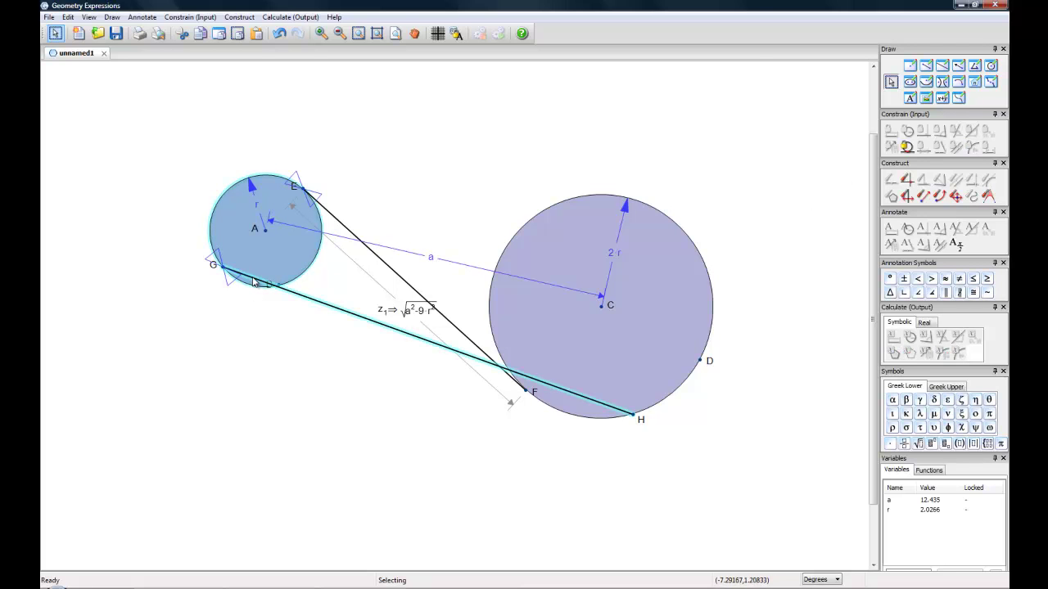
pyautogui.click(909, 148)
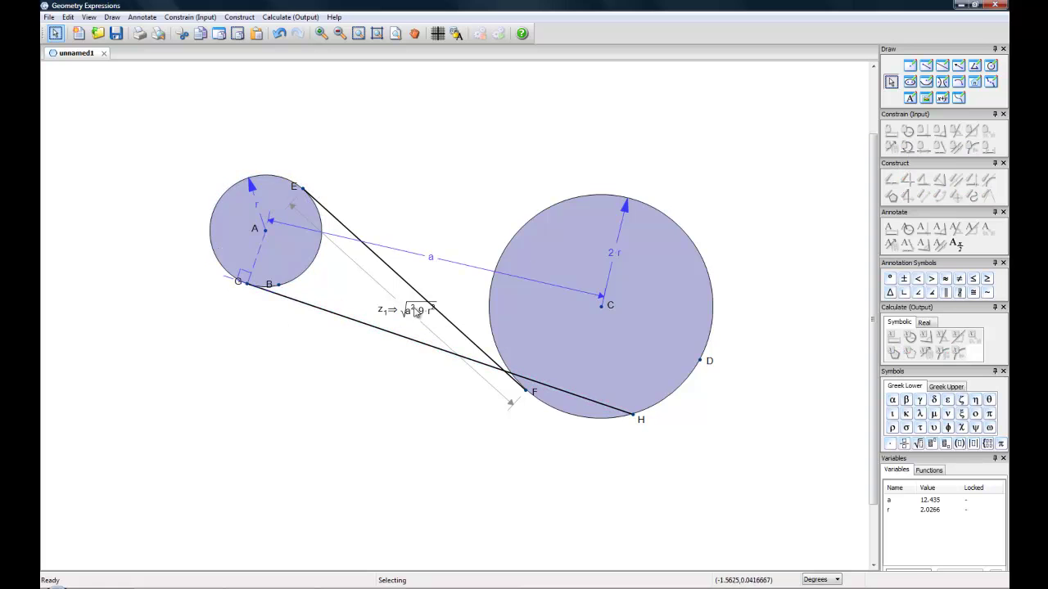
pyautogui.click(576, 416)
pyautogui.keyDown('shift'); pyautogui.click(579, 397); pyautogui.keyUp('shift')
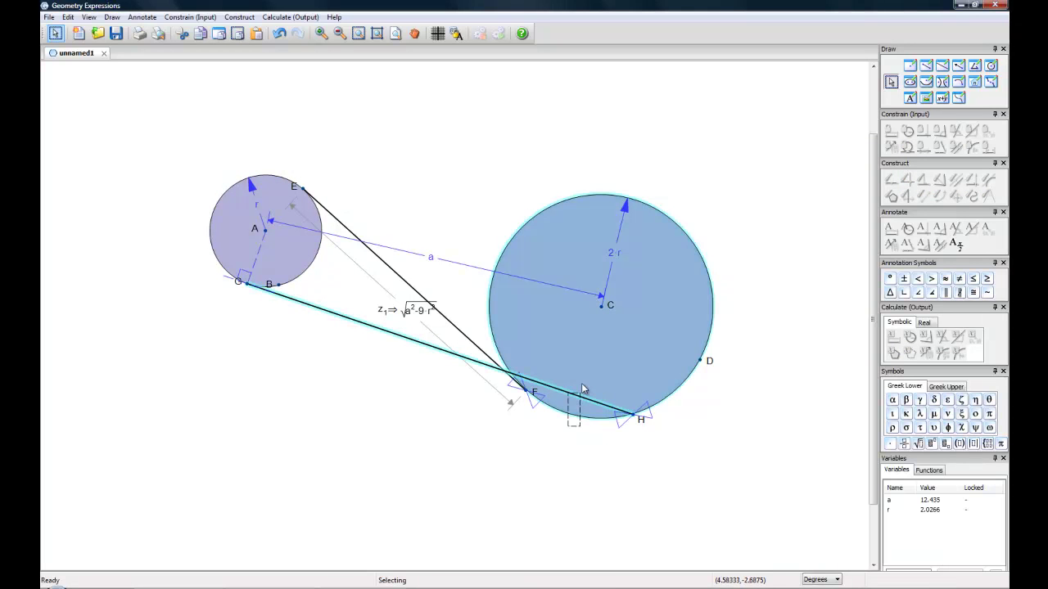
pyautogui.click(906, 146)
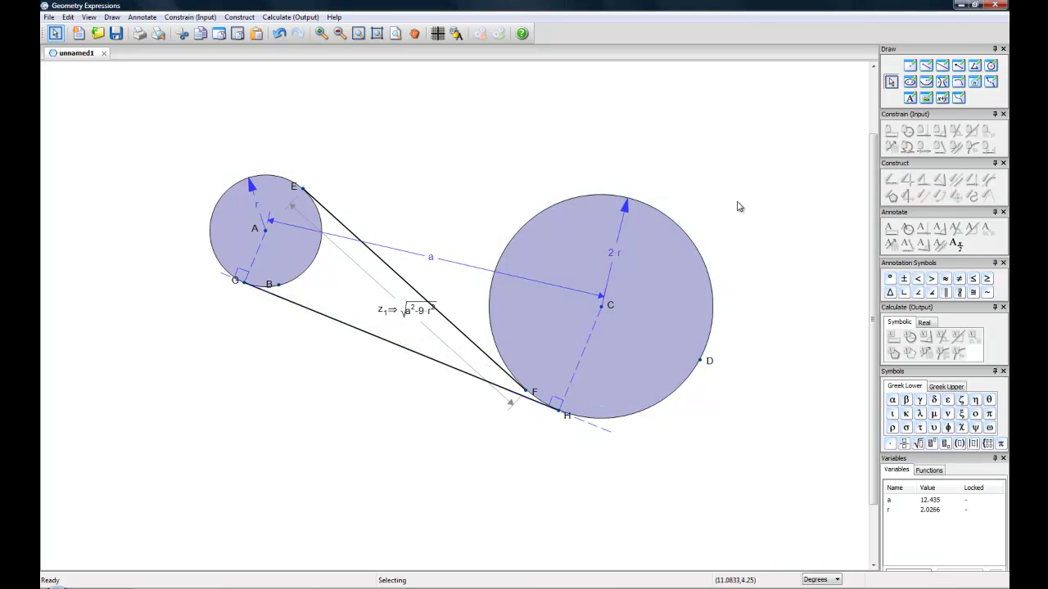
# - Delete the tangency helper markers at G and H
pyautogui.click(251, 276)
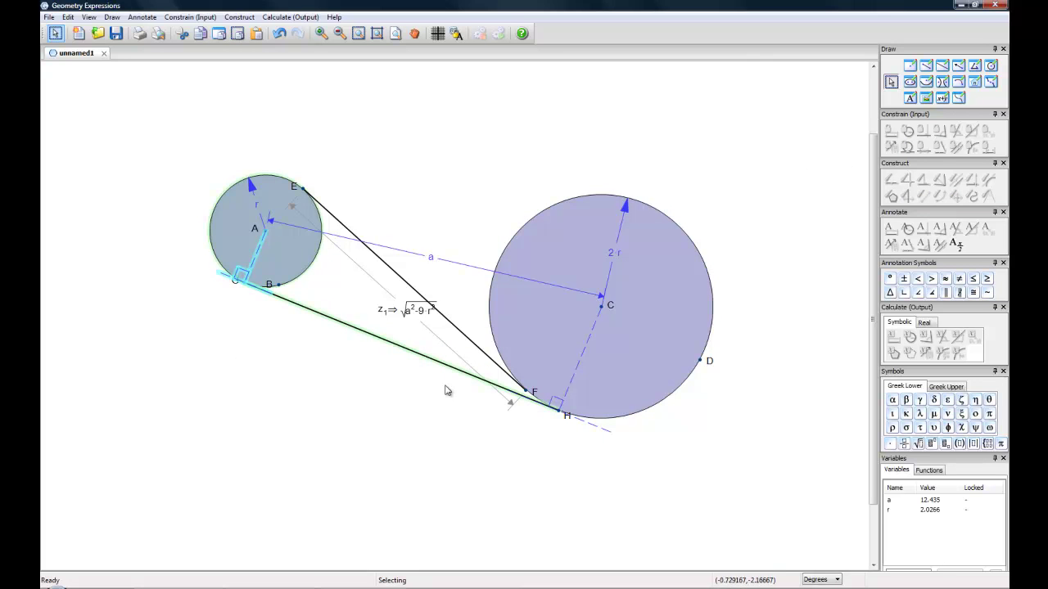
pyautogui.press('Delete')
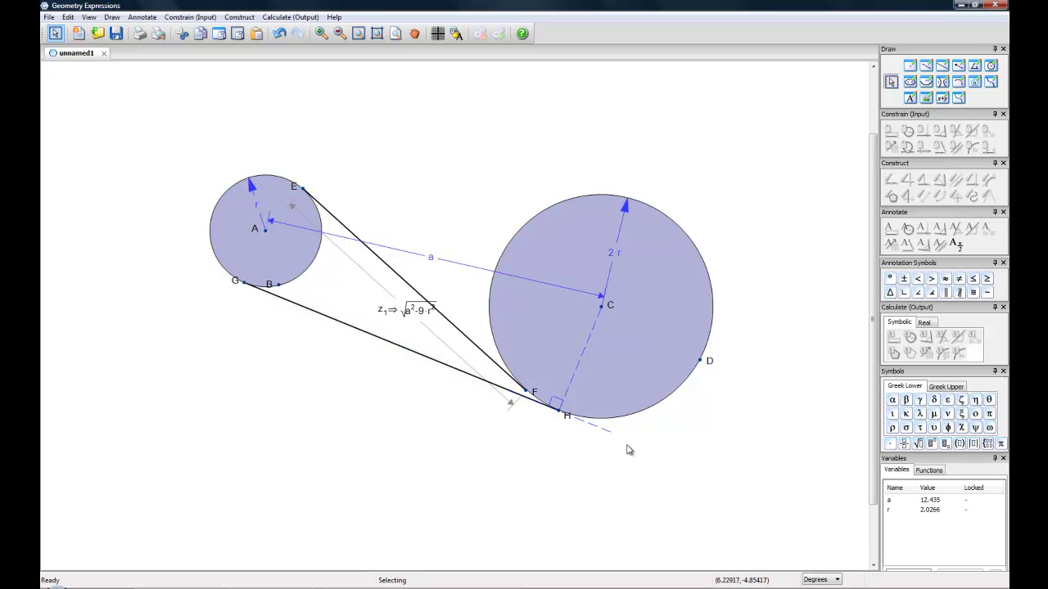
pyautogui.click(570, 388)
pyautogui.press('Delete')
# - Calculate GH's symbolic length z2 ⇒ √(a²−r²) and move it up beside GH
pyautogui.click(412, 350)
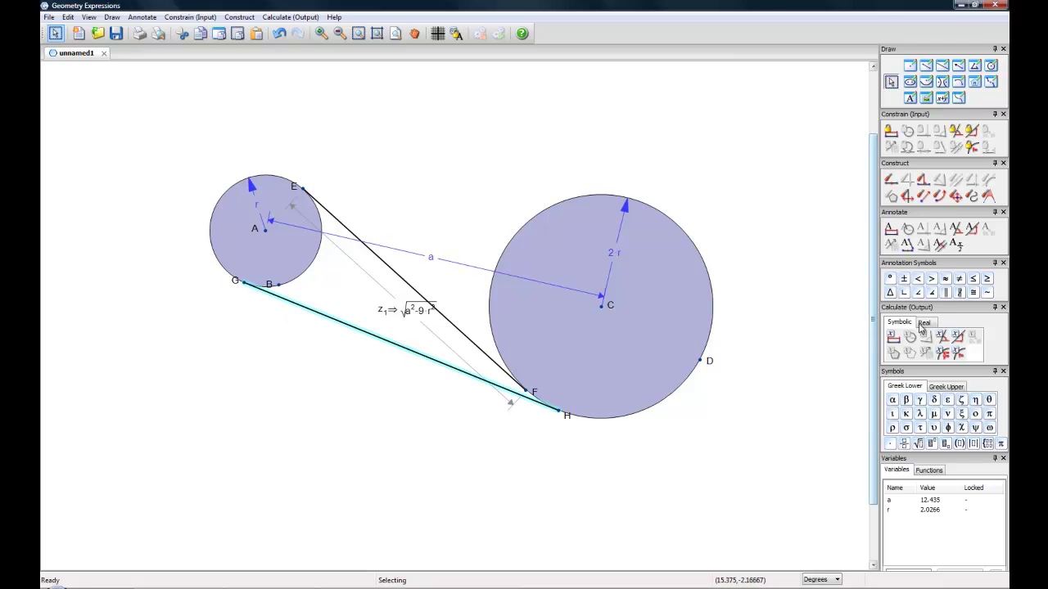
pyautogui.click(893, 336)
pyautogui.moveTo(380, 405); pyautogui.dragTo(393, 364)
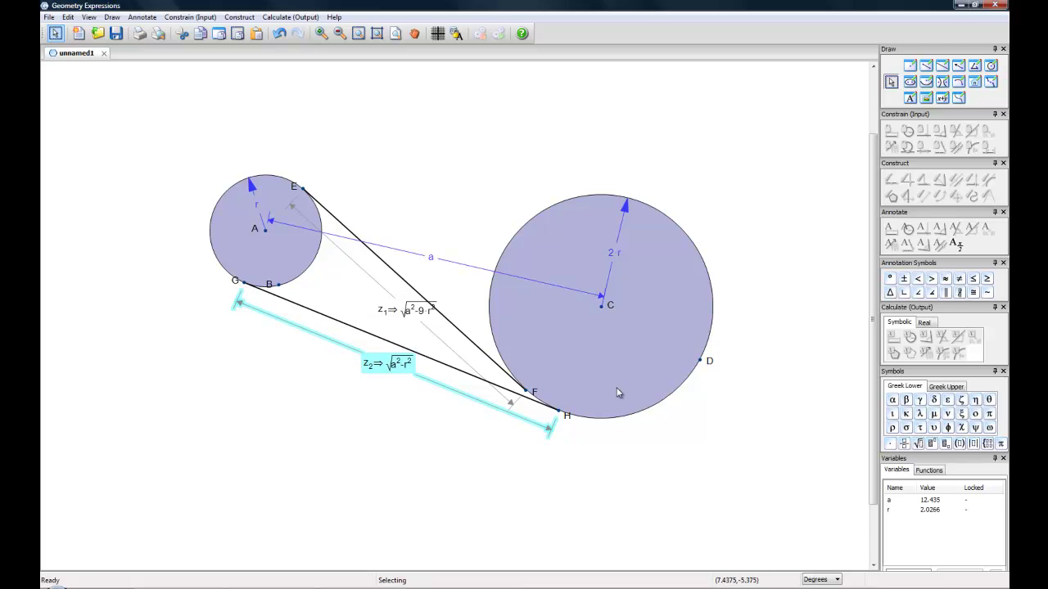
# - Rename circle C's radius label from 2r to s, then select the z2 formula
pyautogui.click(615, 255)
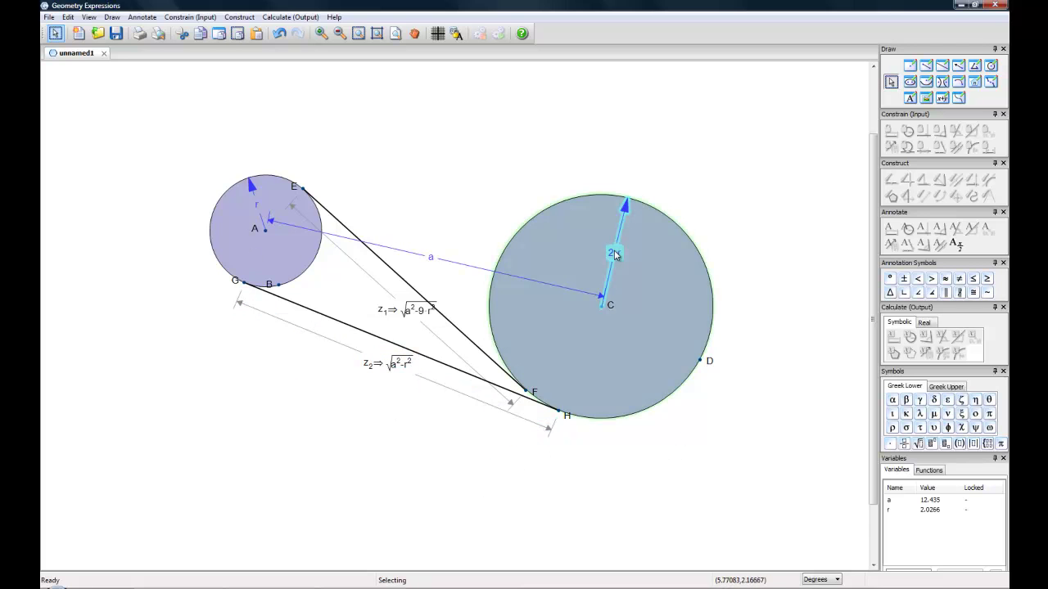
pyautogui.doubleClick(615, 256)
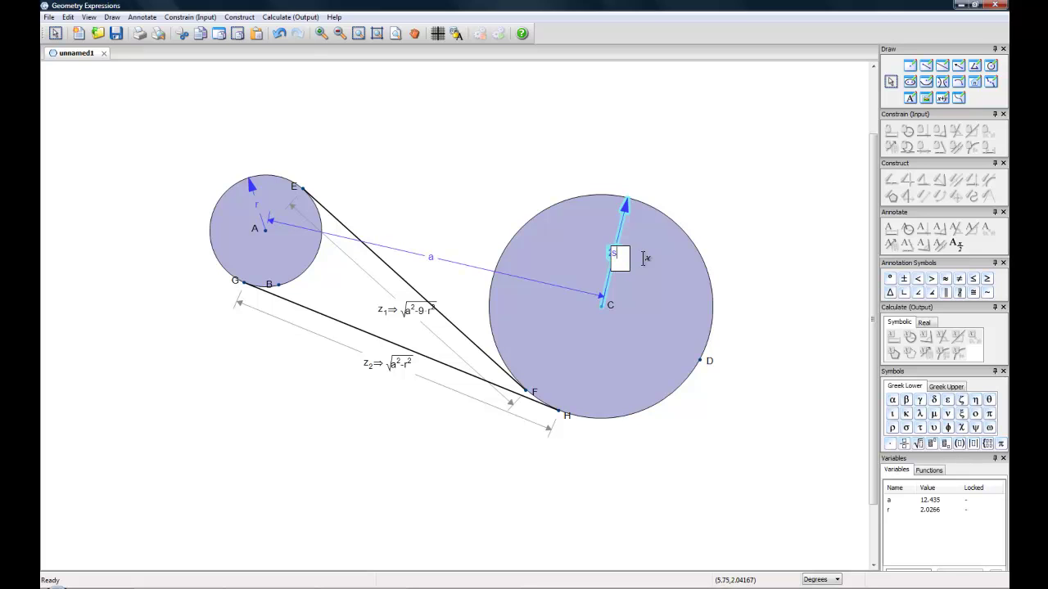
pyautogui.write('s')
pyautogui.press('Return')
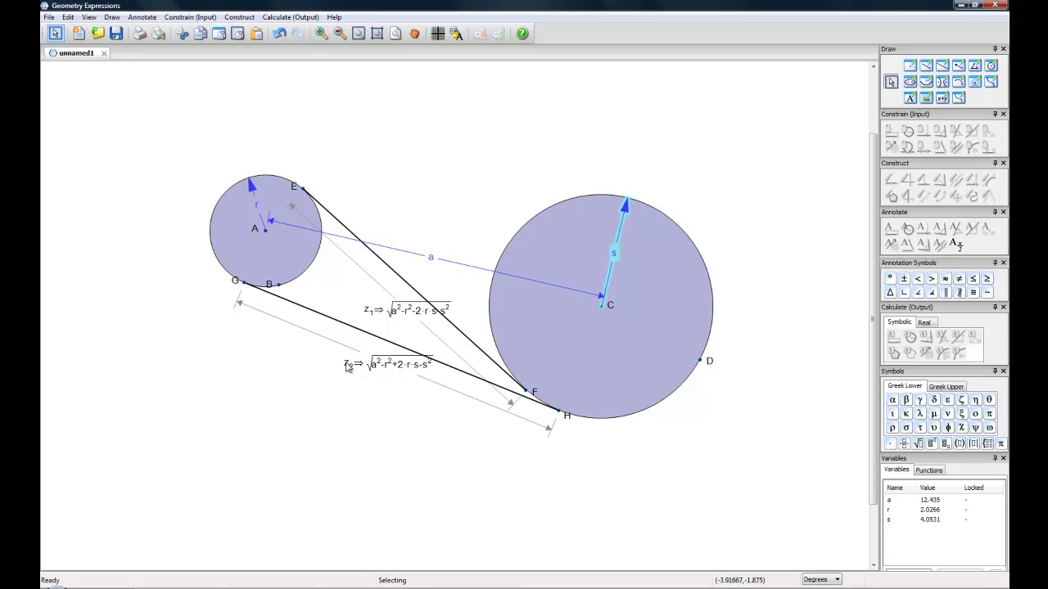
pyautogui.click(383, 368)
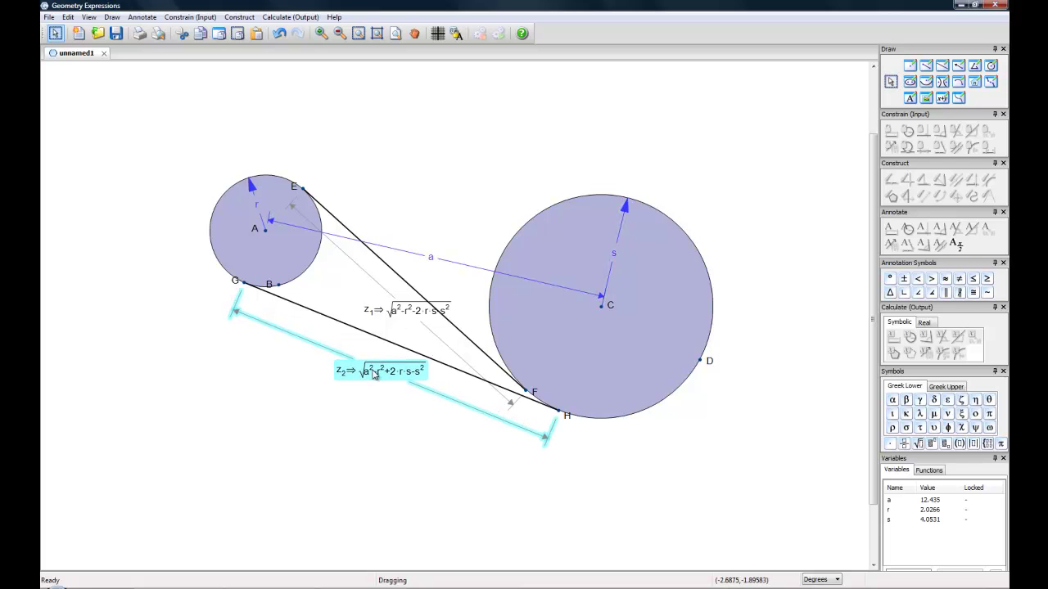